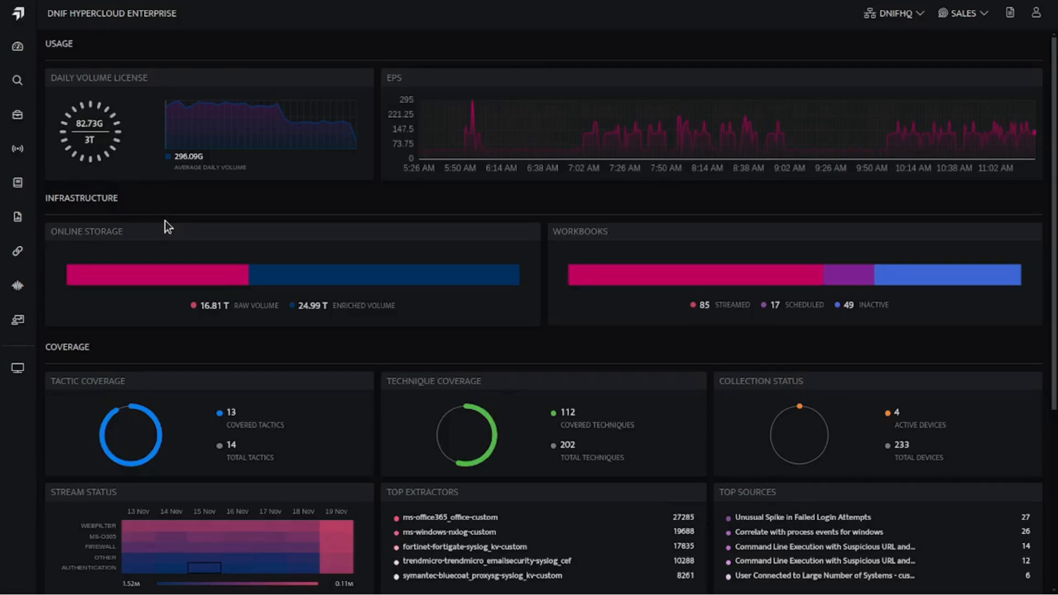
- Create a new workbook in the drafts folder and delete its default search block
{"action": "left_click", "coordinate": [19, 189]}
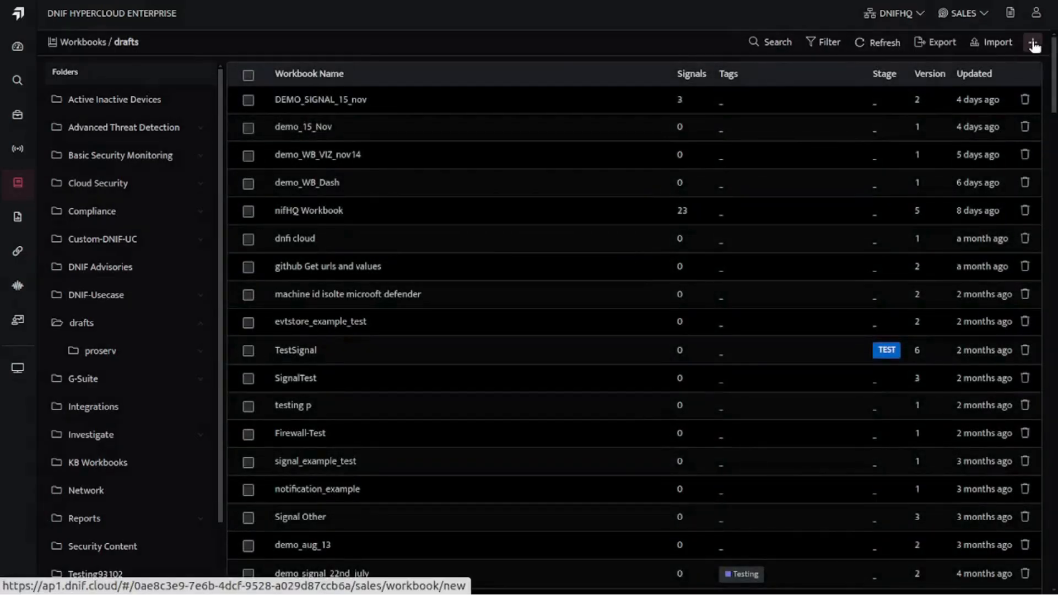
{"action": "left_click", "coordinate": [1034, 46]}
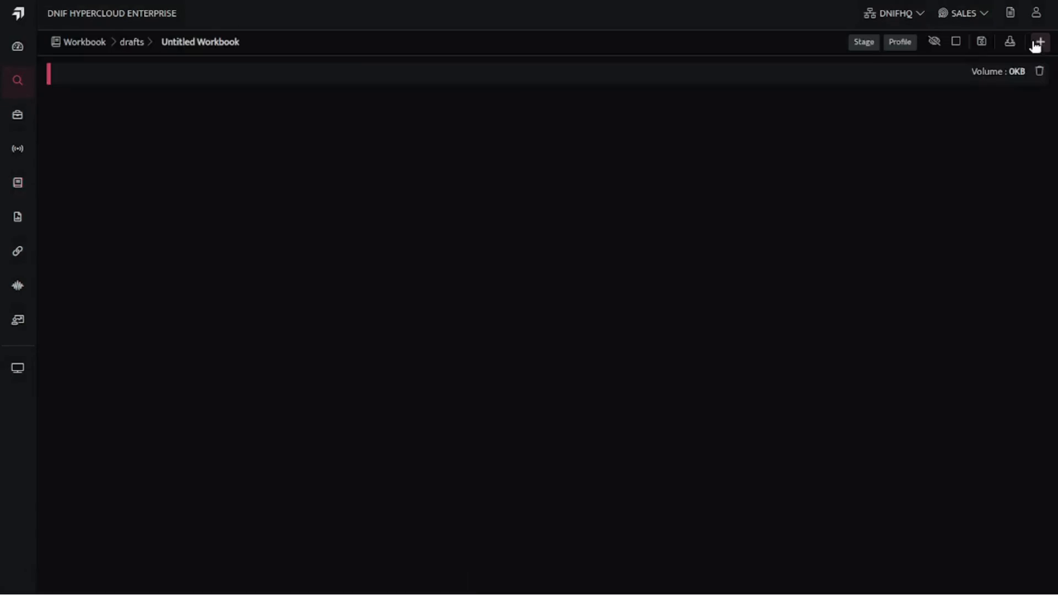
{"action": "left_click", "coordinate": [1040, 75]}
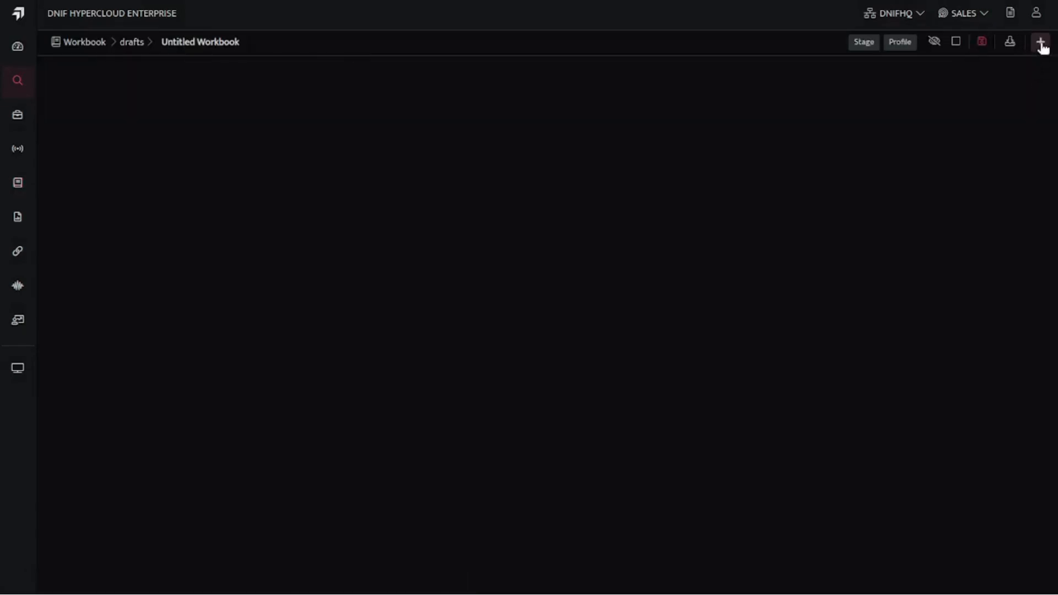
- Add a DQL block querying 15m of AUTHENTICATION LOGIN failcount and passcount by srcip and system, having failcount >=50 and failcount >= passcount * 5
{"action": "left_click", "coordinate": [1040, 42]}
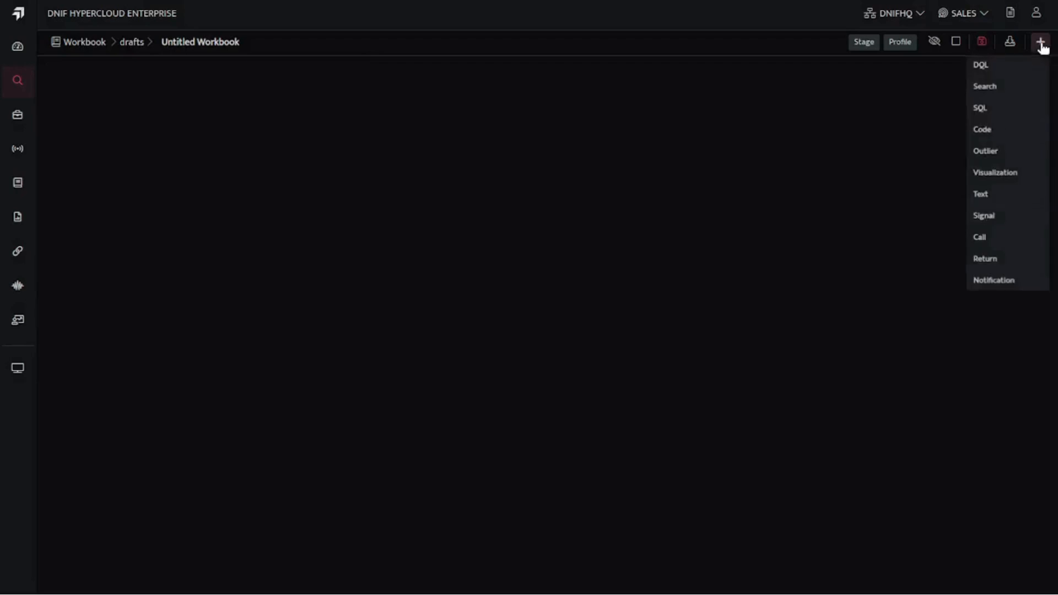
{"action": "left_click", "coordinate": [985, 72]}
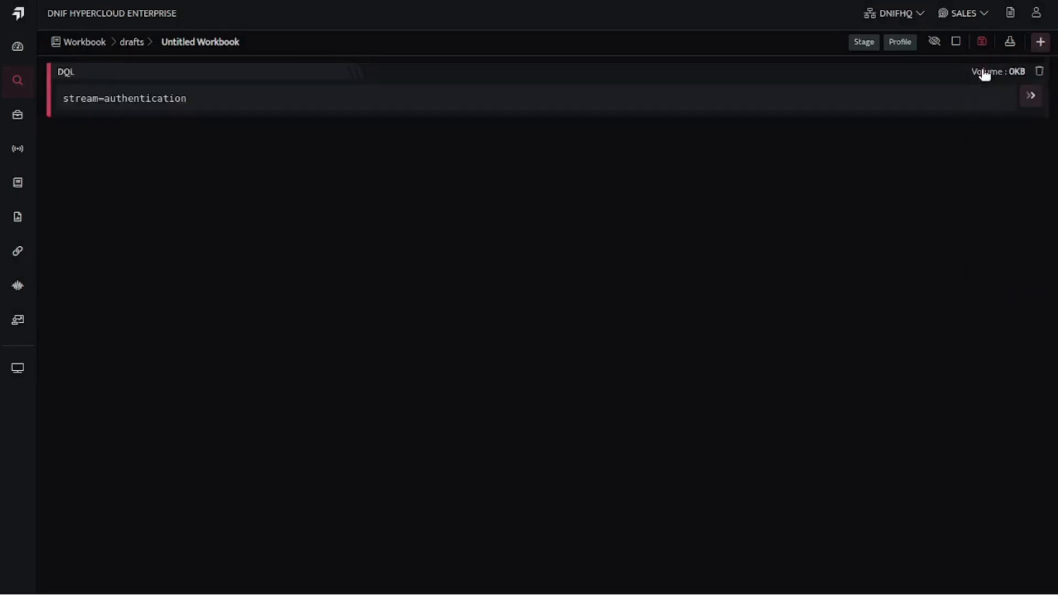
{"action": "double_click", "coordinate": [210, 105]}
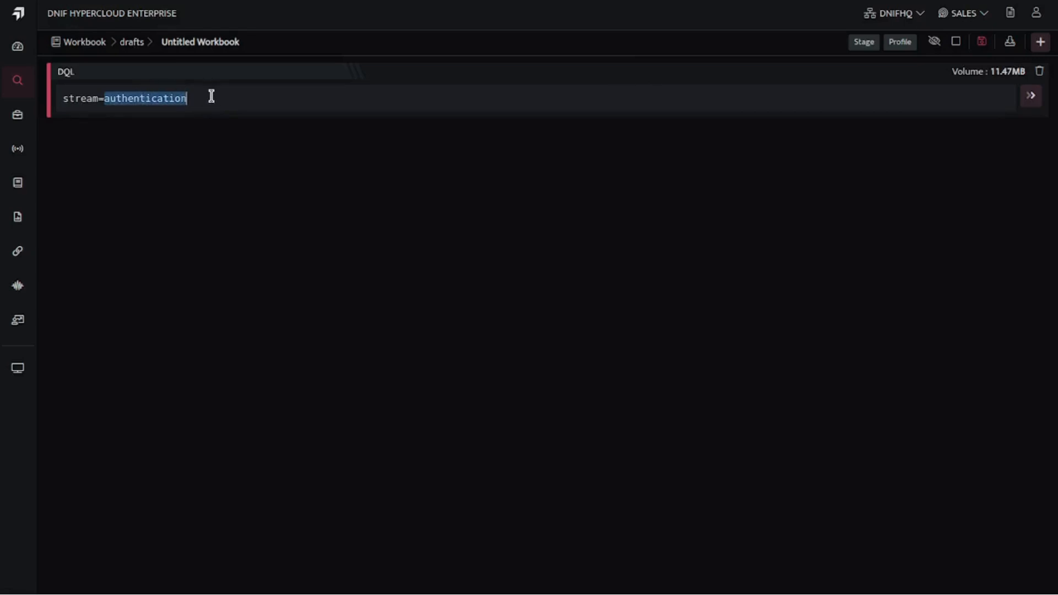
{"action": "left_click_drag", "start_coordinate": [210, 100], "coordinate": [51, 97]}
{"action": "type", "text": "stream=AUTHENTICATION where action='LOGIN' | duration 15m | select srcip, system, count_if(status='FAILED') as failcount, count_if(status='PASSED') as passcount | groupby srcip, system | having failcount >=50 and failcount >= passcount * 5"}
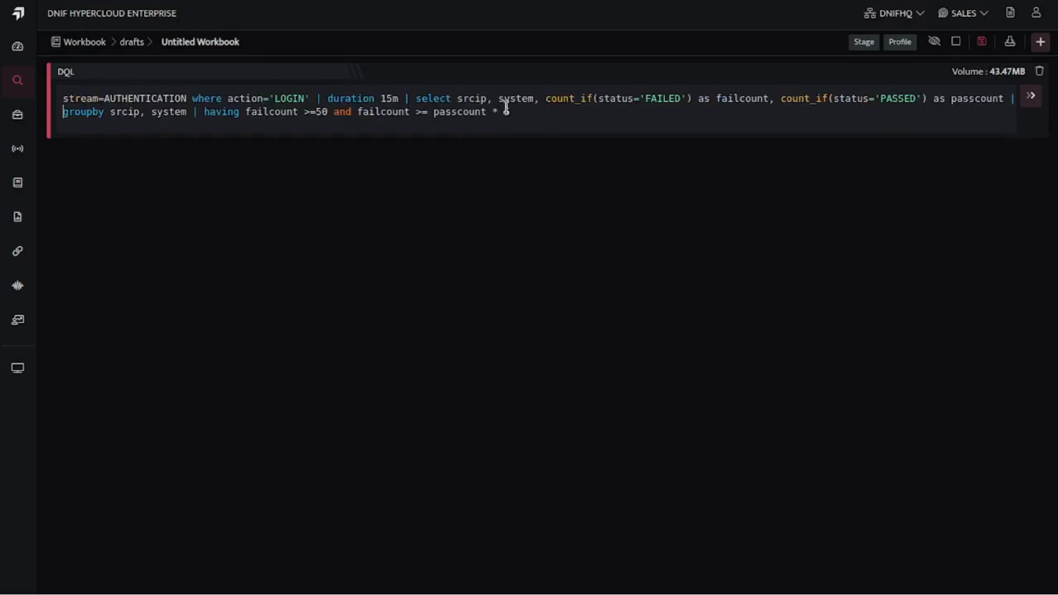
- Examine the DQL query's stream, action filter, duration, count aliases, grouping fields and having threshold
{"action": "double_click", "coordinate": [132, 100]}
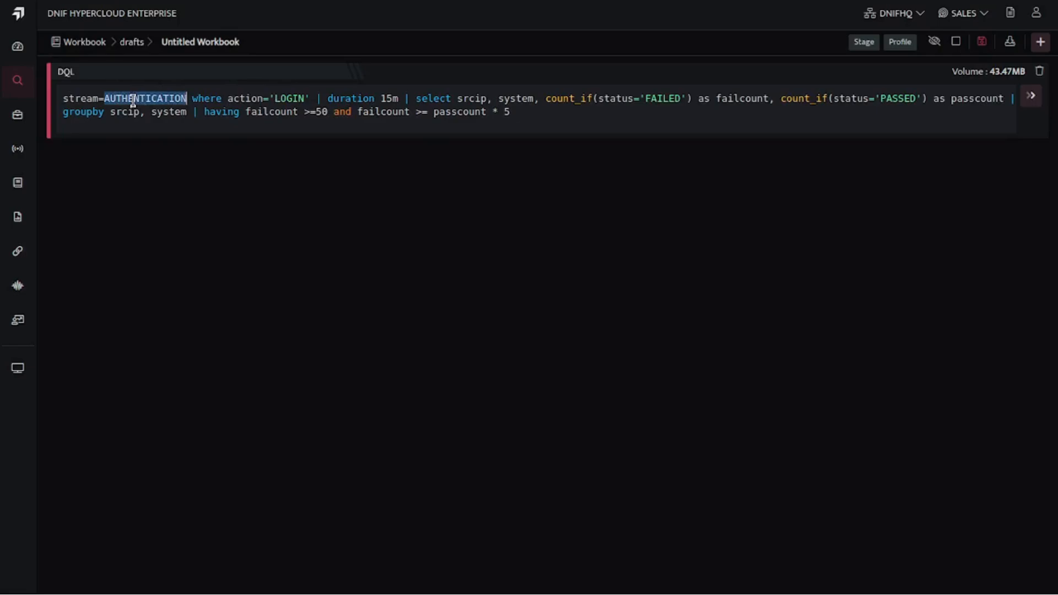
{"action": "double_click", "coordinate": [289, 98]}
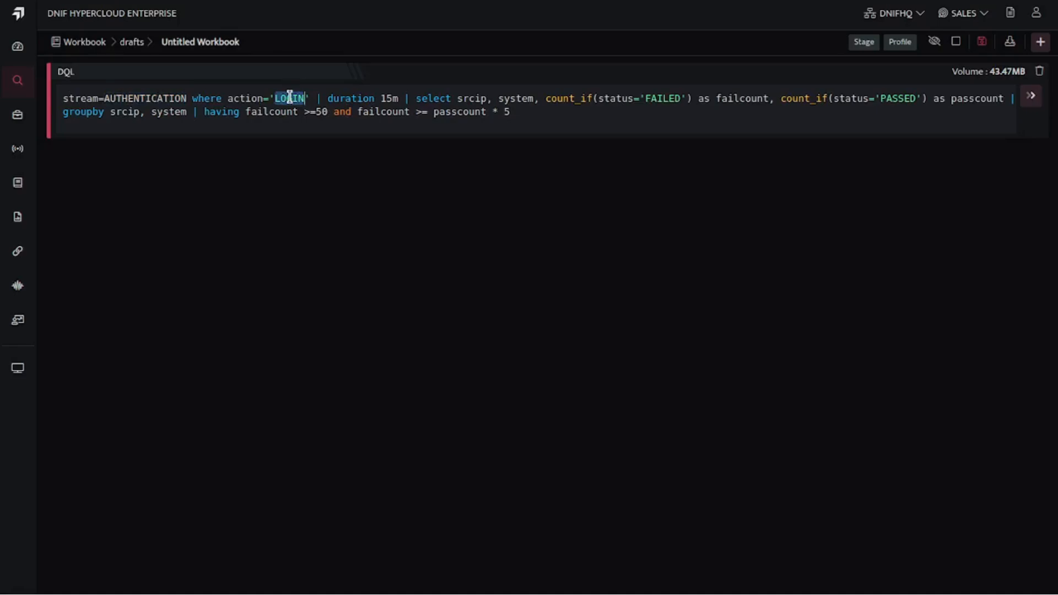
{"action": "double_click", "coordinate": [388, 98]}
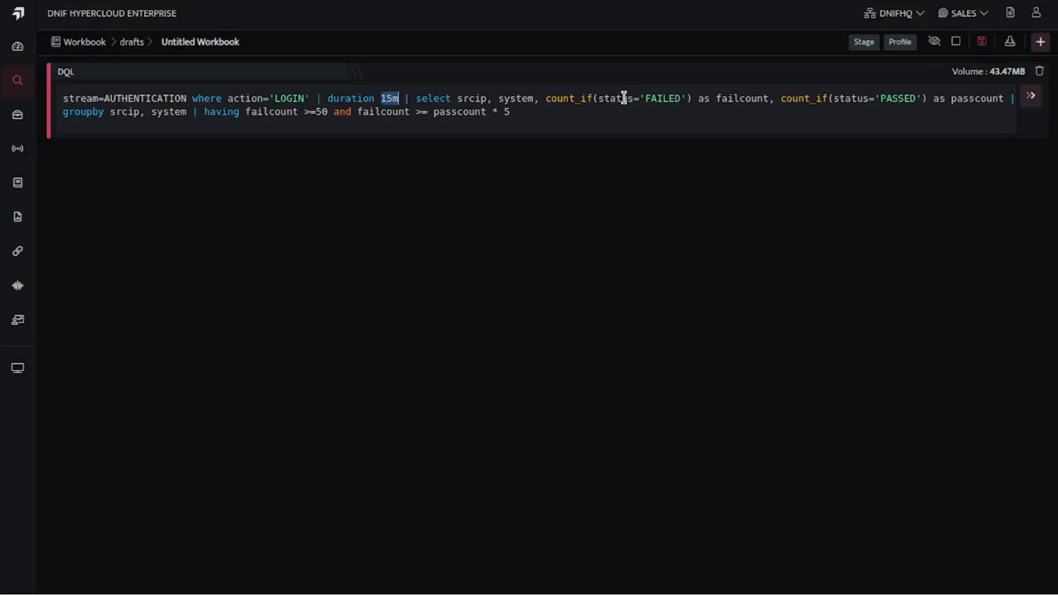
{"action": "double_click", "coordinate": [970, 99]}
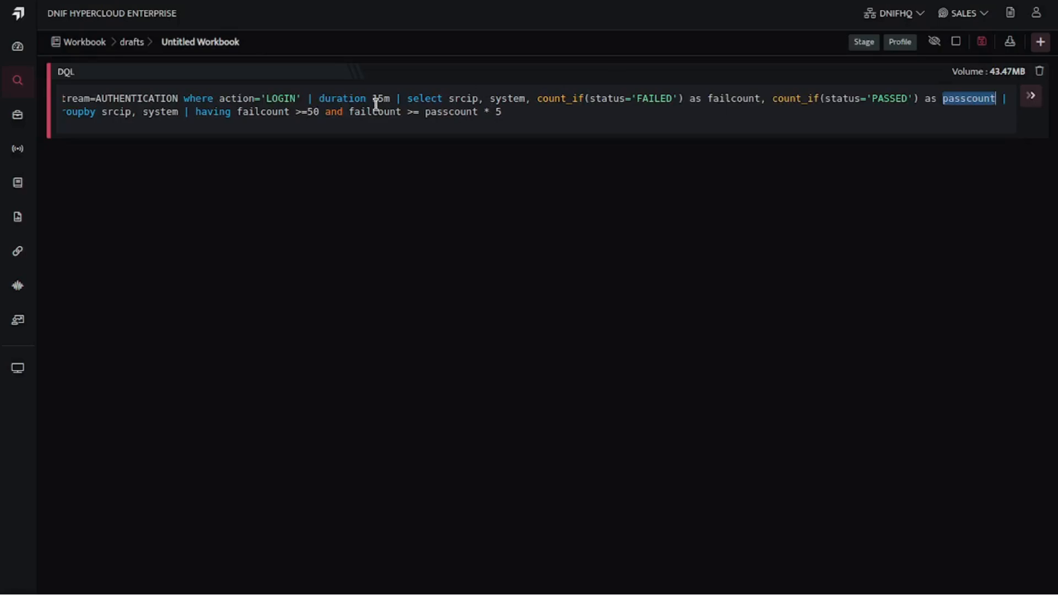
{"action": "double_click", "coordinate": [117, 112]}
{"action": "double_click", "coordinate": [161, 113]}
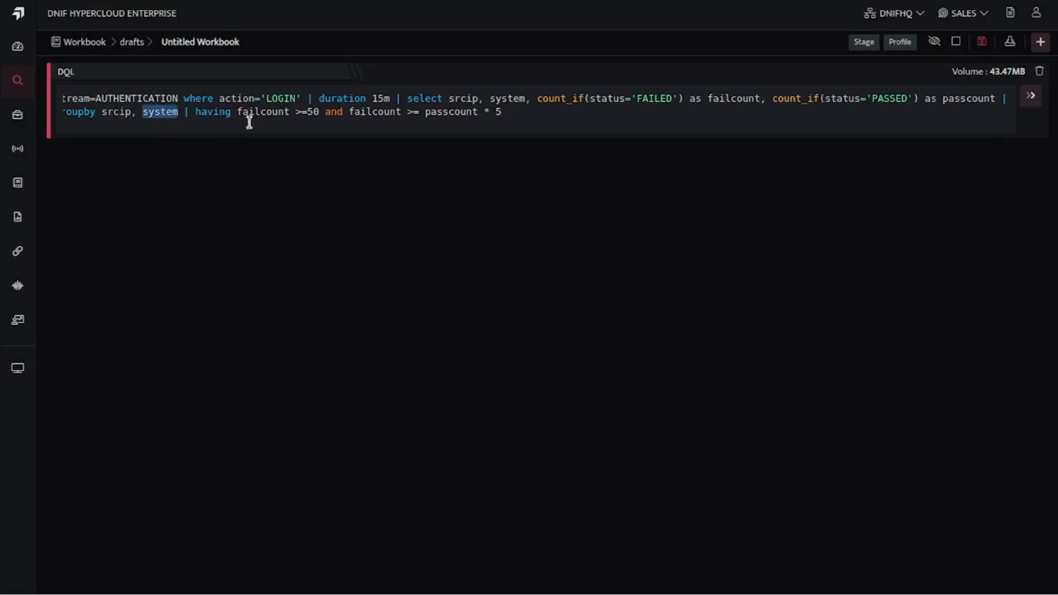
{"action": "double_click", "coordinate": [262, 112]}
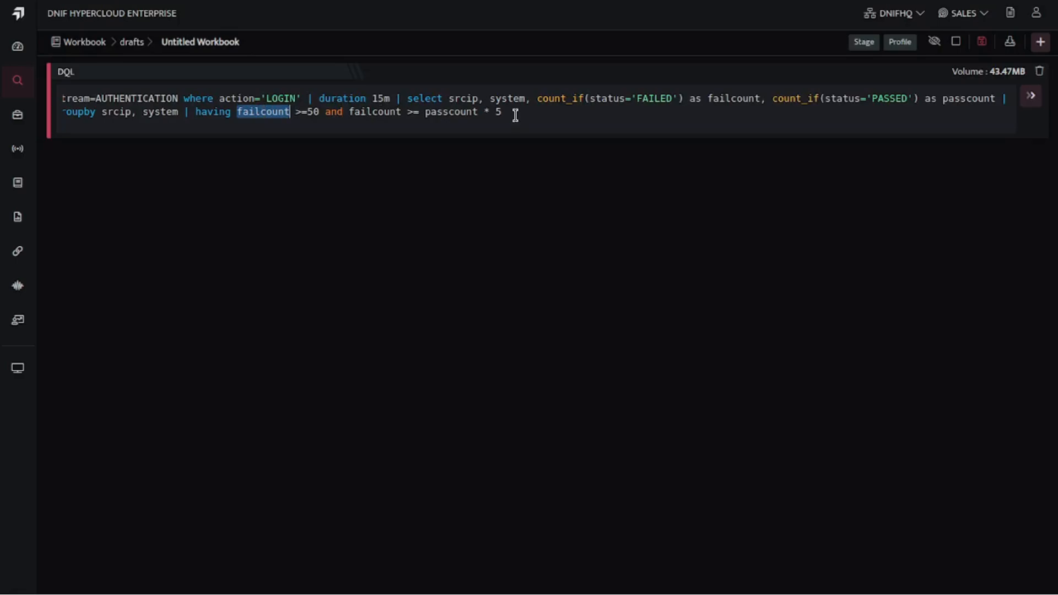
- Run the DQL query and add a Signal block below its results
{"action": "left_click", "coordinate": [1032, 97]}
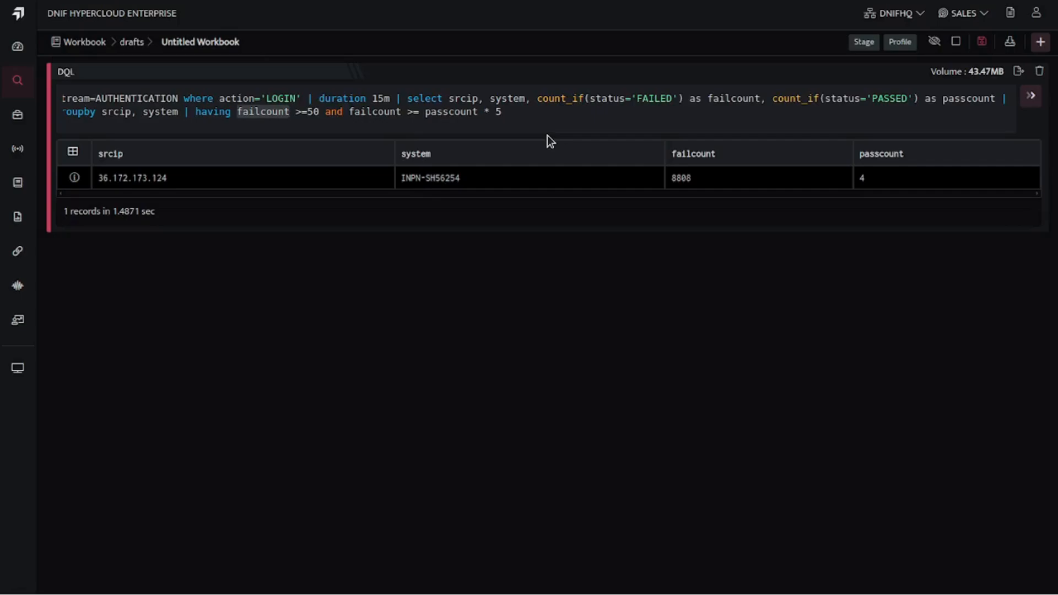
{"action": "left_click", "coordinate": [1041, 44]}
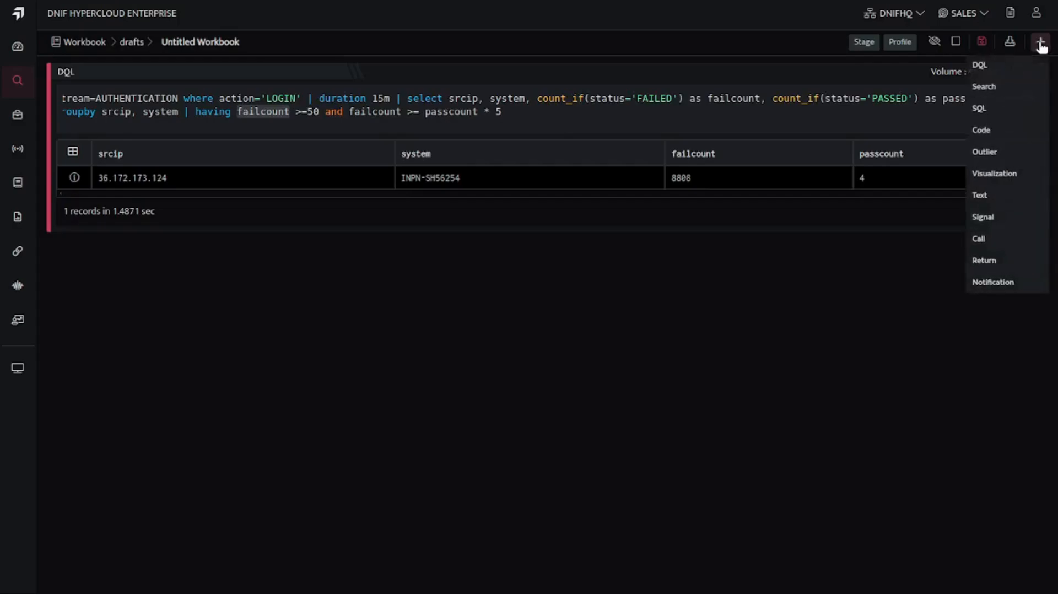
{"action": "left_click", "coordinate": [984, 217]}
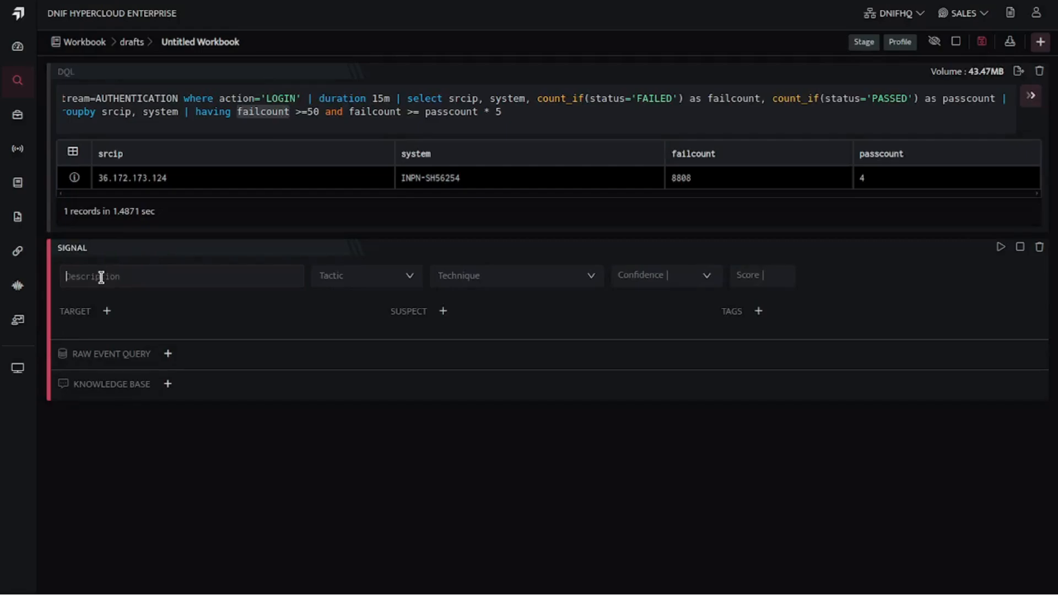
- Describe the signal as TEST_Brute_Force and assign the Credential Access tactic with the Brute Force technique
{"action": "type", "text": "TES"}
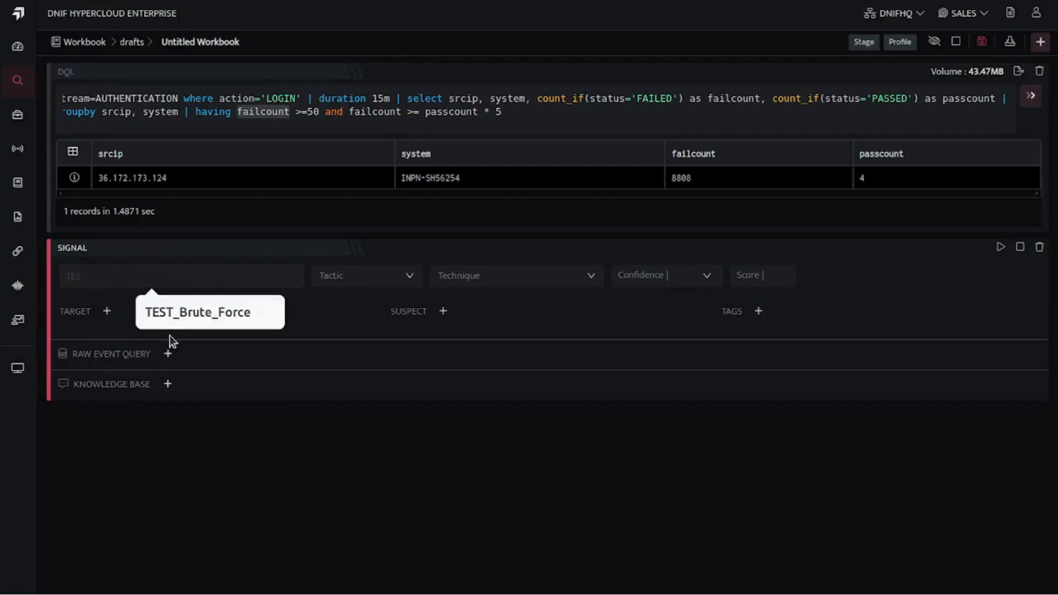
{"action": "left_click", "coordinate": [195, 315]}
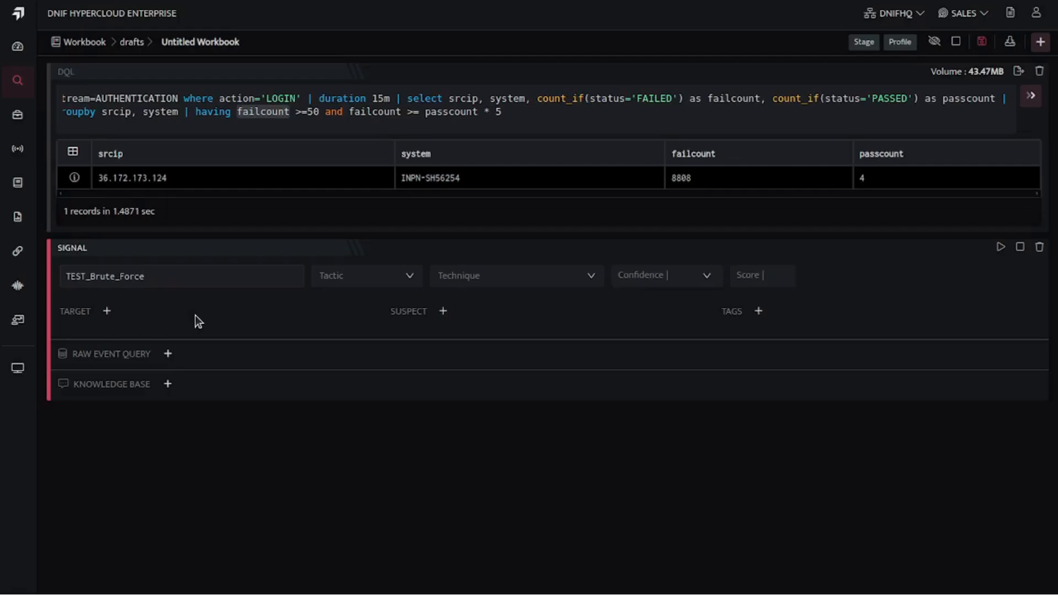
{"action": "left_click", "coordinate": [354, 280]}
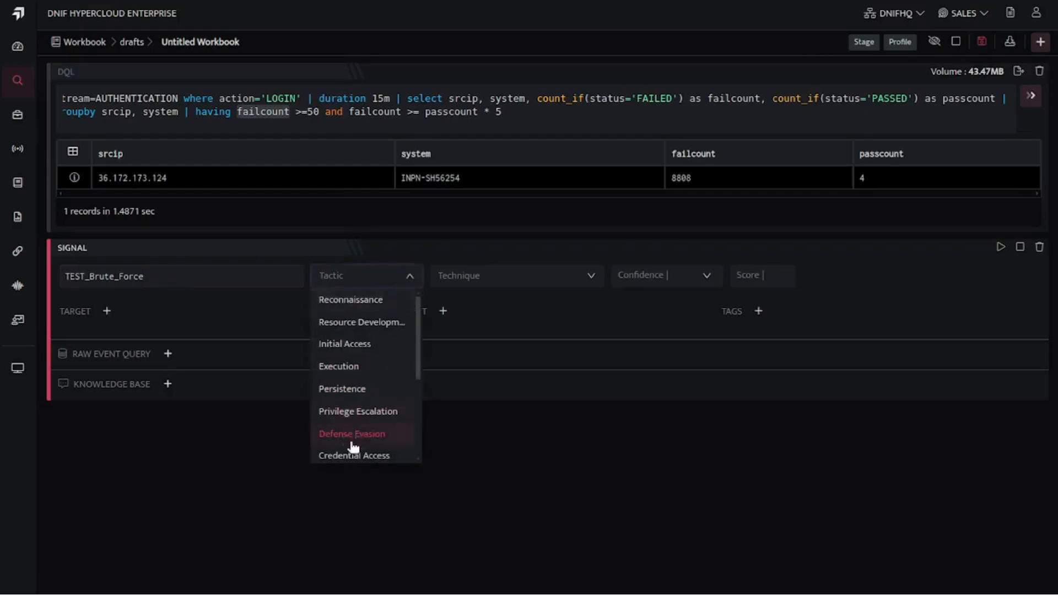
{"action": "left_click", "coordinate": [355, 452]}
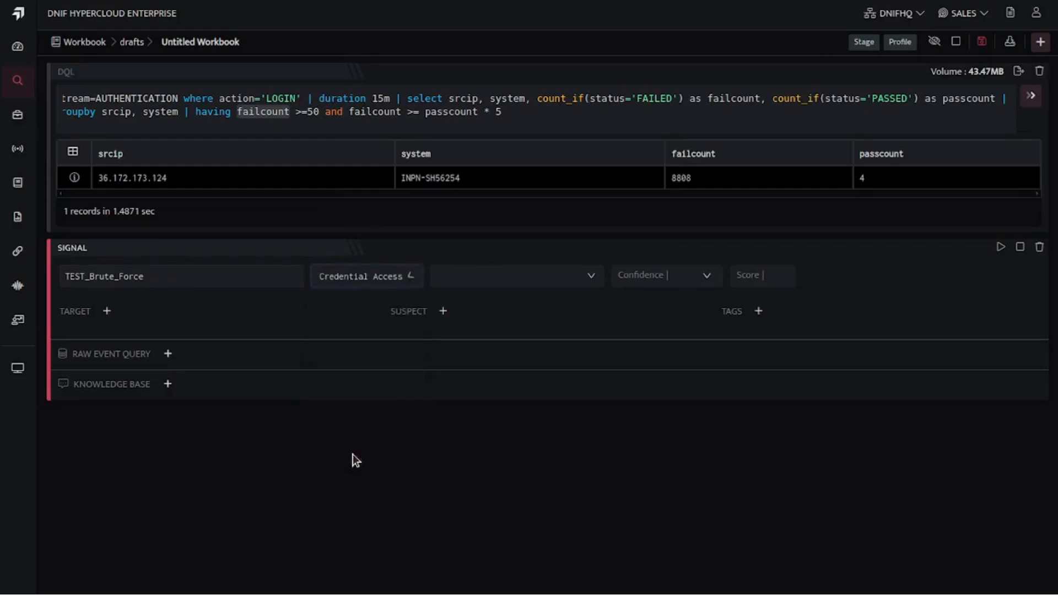
{"action": "left_click", "coordinate": [470, 275]}
{"action": "left_click", "coordinate": [465, 321]}
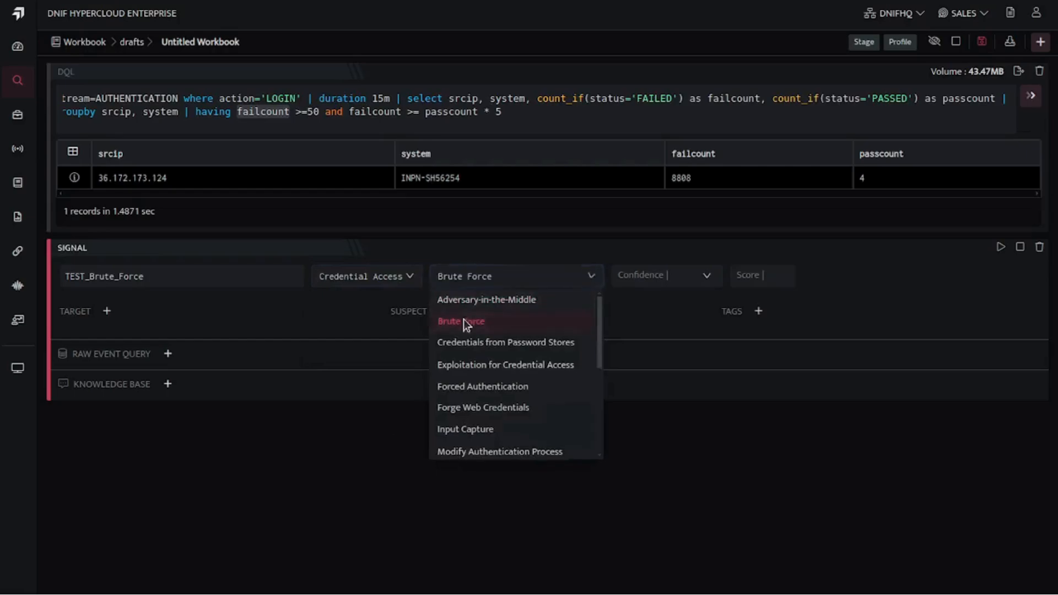
- Set the signal's confidence to Medium and its score to 8
{"action": "left_click", "coordinate": [692, 276]}
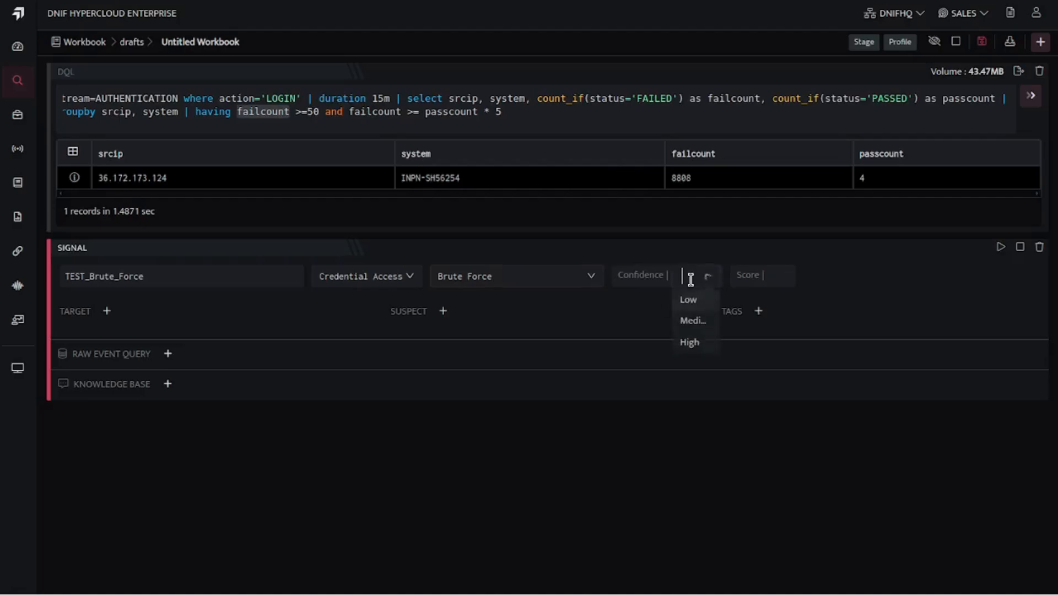
{"action": "left_click", "coordinate": [699, 327]}
{"action": "left_click", "coordinate": [782, 279]}
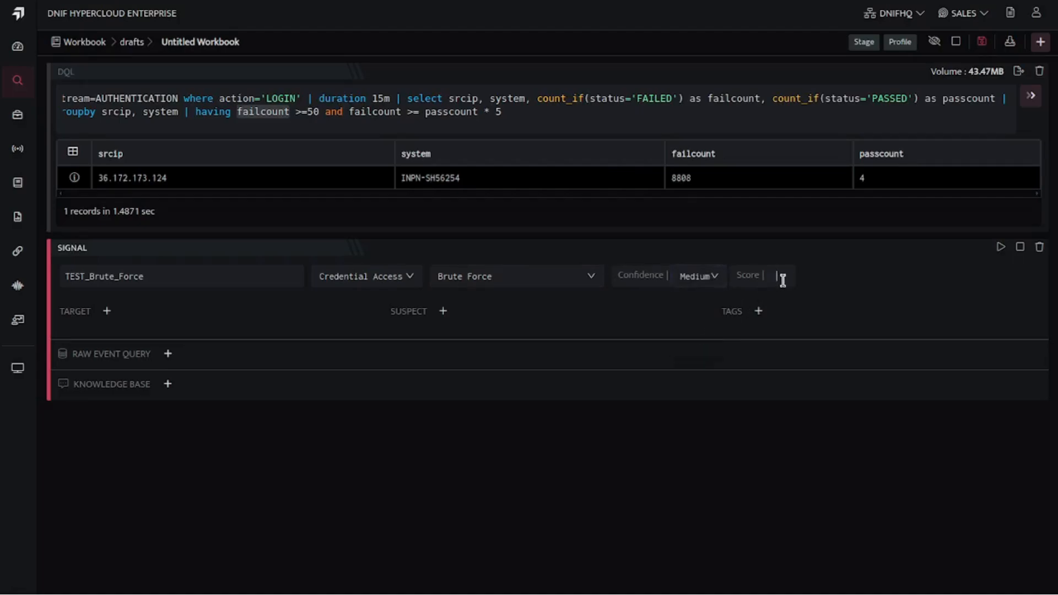
{"action": "type", "text": "80"}
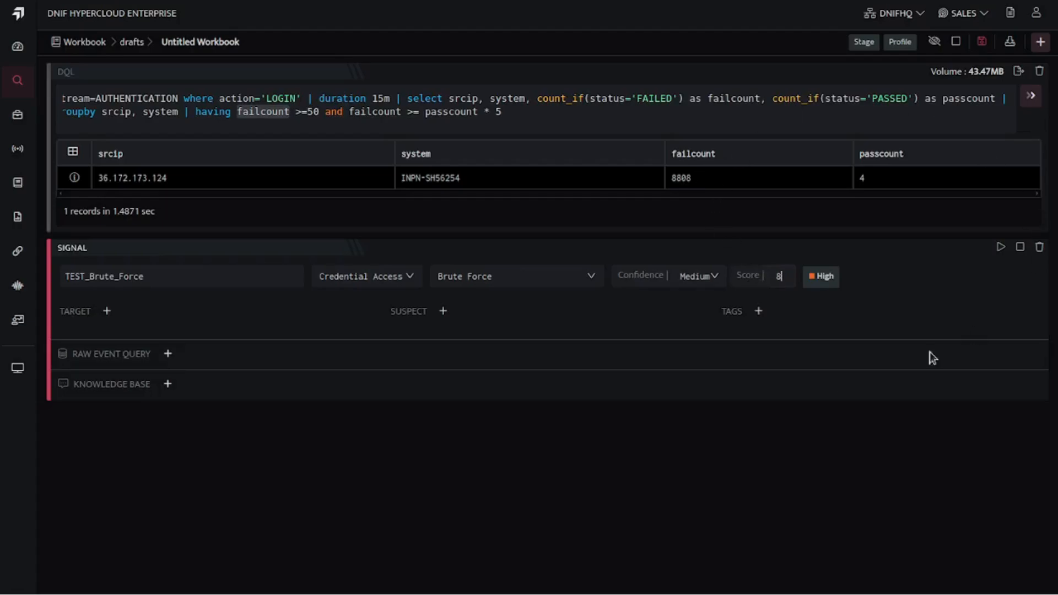
- Add a signal target of type Host mapped to the system field
{"action": "left_click", "coordinate": [107, 312]}
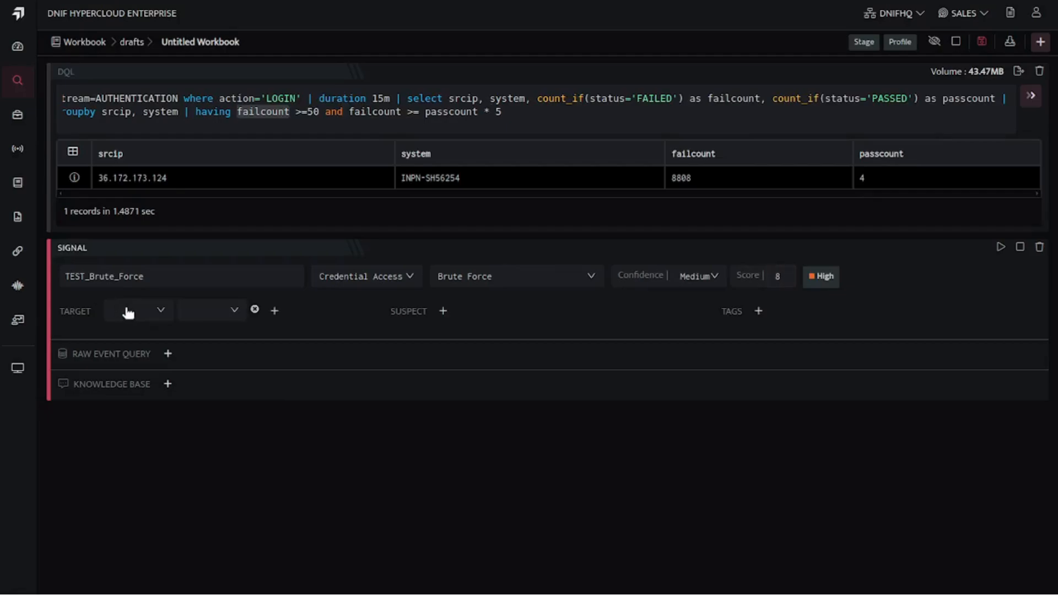
{"action": "left_click", "coordinate": [125, 312]}
{"action": "left_click", "coordinate": [123, 335]}
{"action": "left_click", "coordinate": [192, 310]}
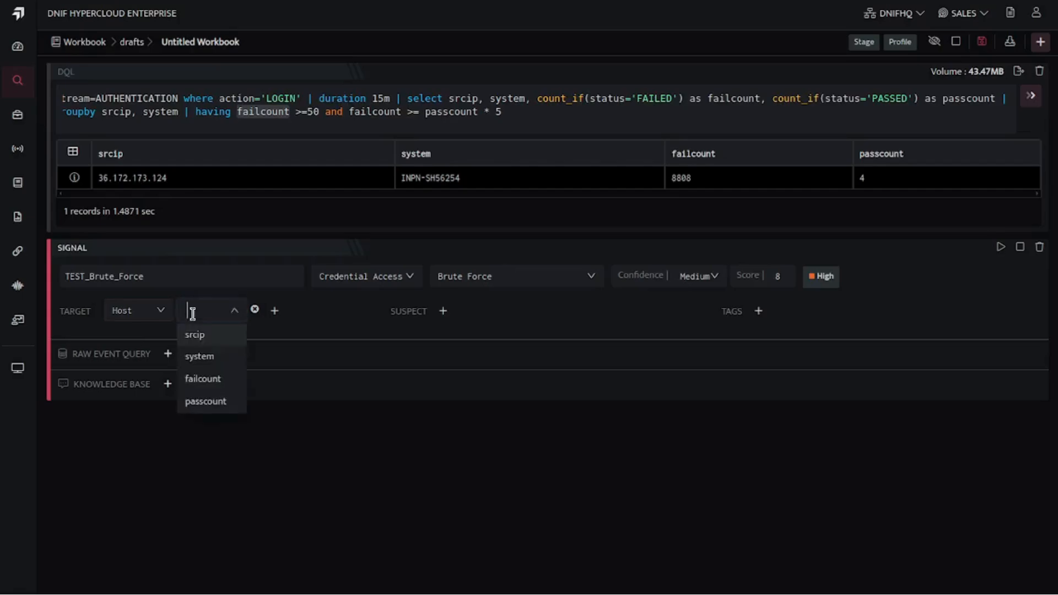
{"action": "left_click", "coordinate": [200, 359]}
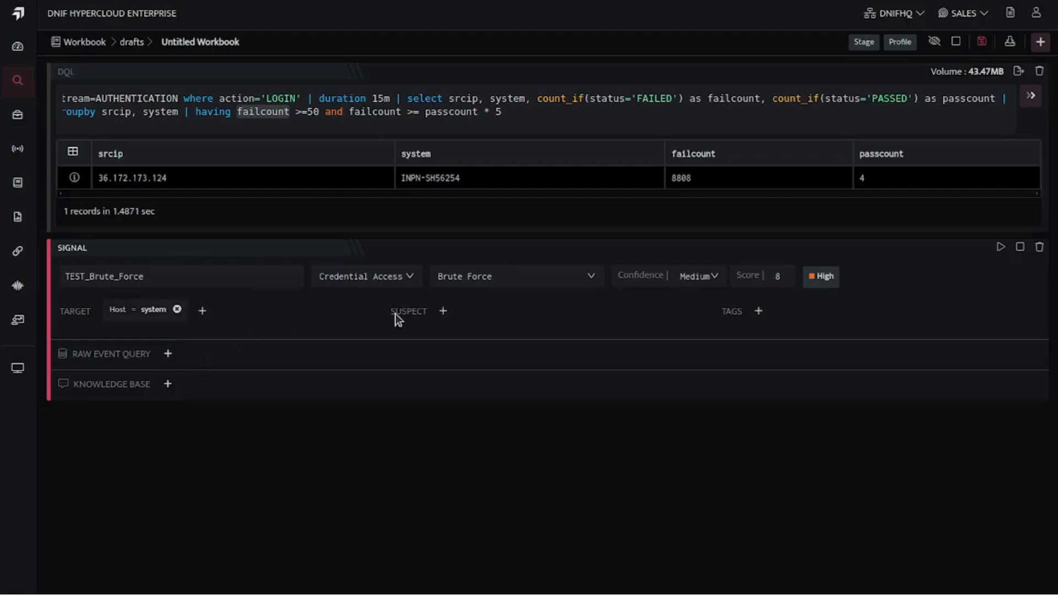
- Add a signal suspect of type Host mapped to the srcip field, and run the Signal block
{"action": "left_click", "coordinate": [445, 313]}
{"action": "left_click", "coordinate": [464, 310]}
{"action": "left_click", "coordinate": [459, 337]}
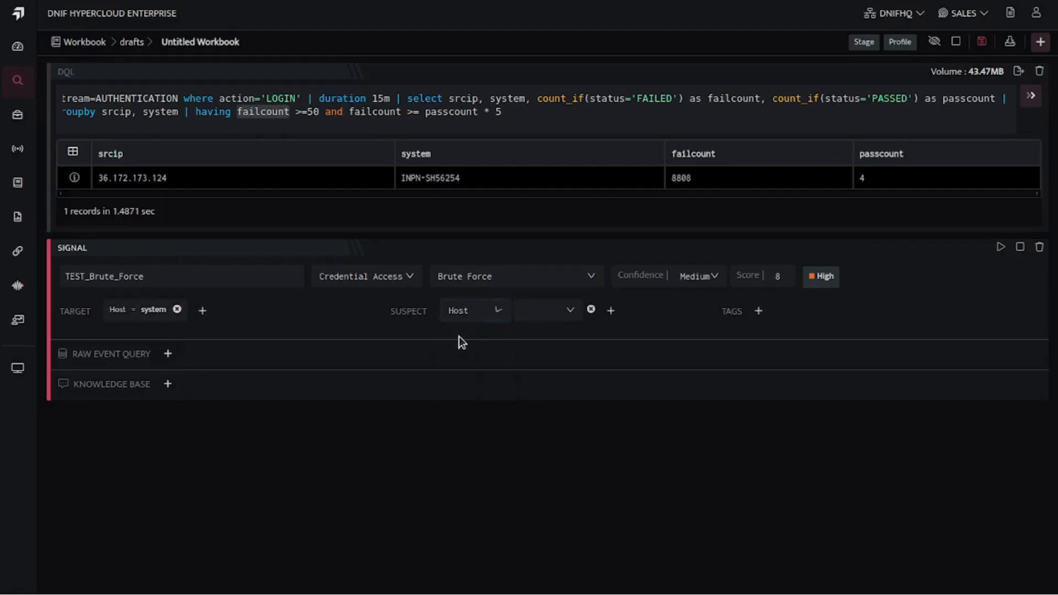
{"action": "left_click", "coordinate": [550, 319]}
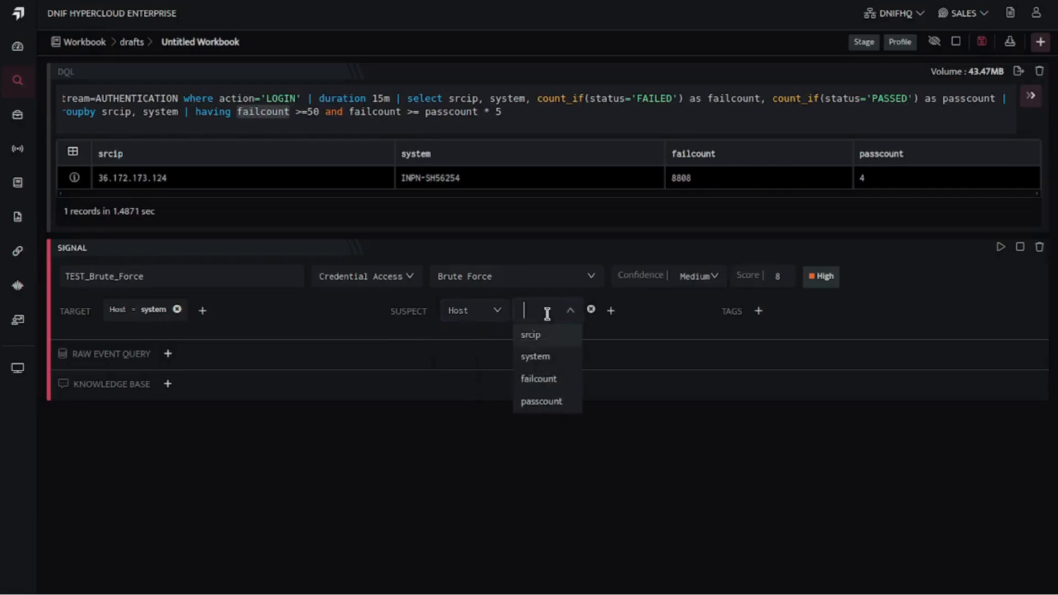
{"action": "left_click", "coordinate": [538, 334]}
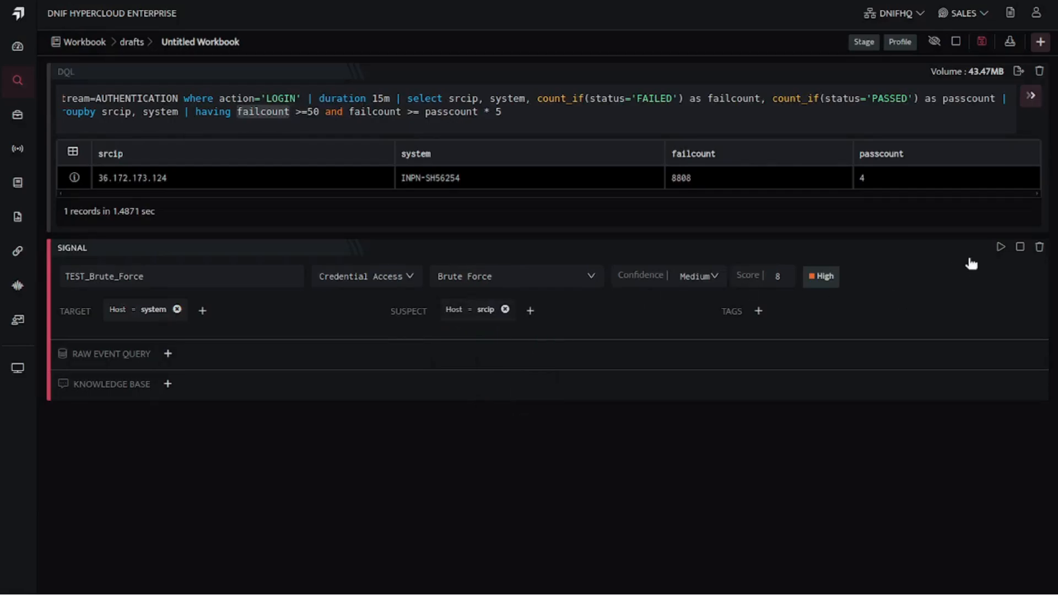
{"action": "left_click", "coordinate": [1001, 248]}
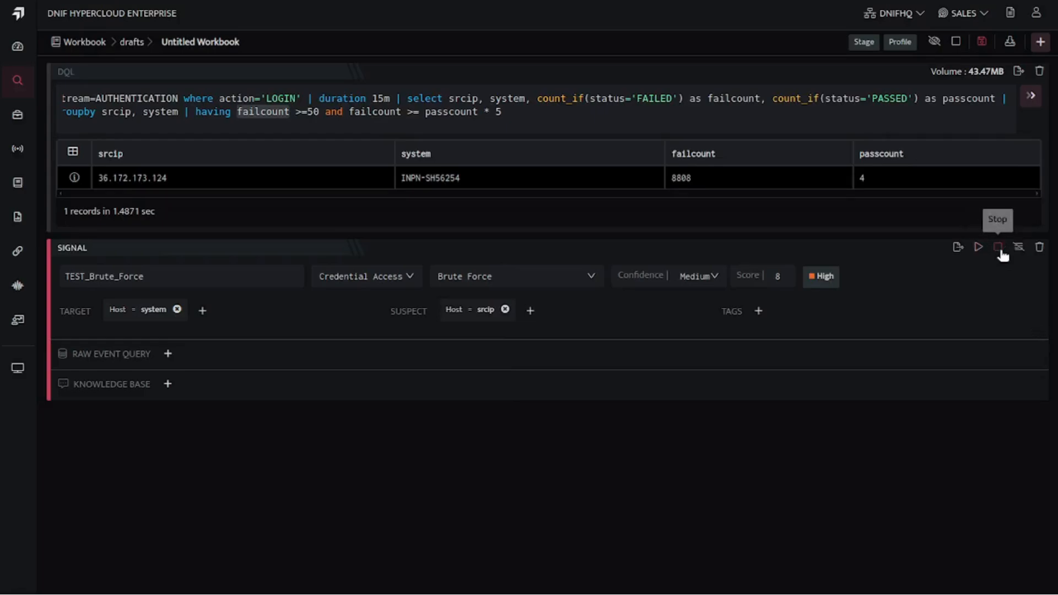